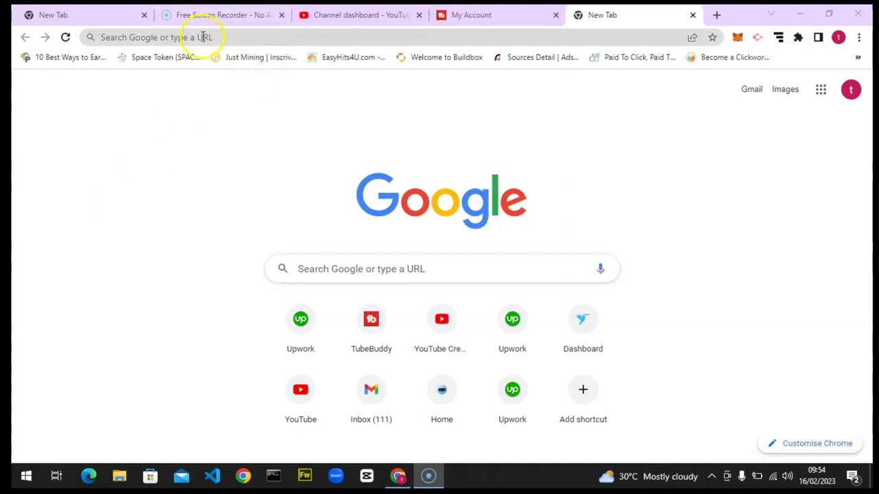
# Open the TubeBuddy website at tubebuddy.com.
pyautogui.click(201, 38)
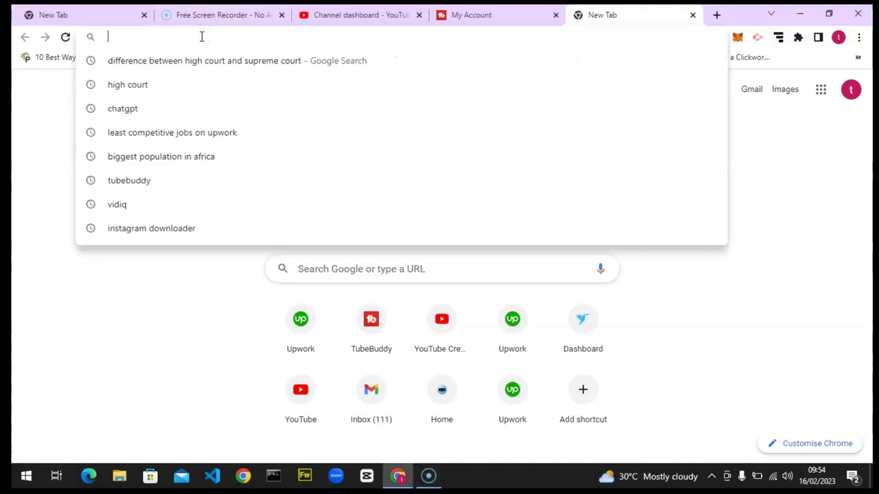
pyautogui.write('tubebuddy.com')
pyautogui.press('Return')
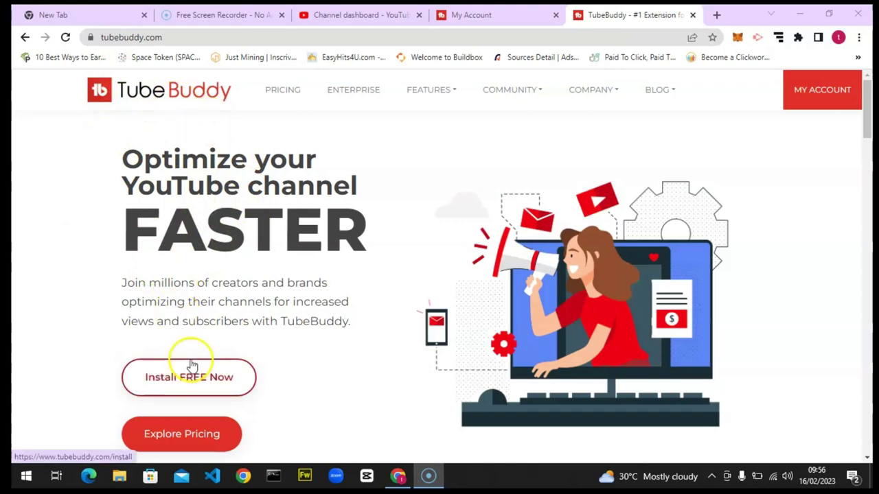
# Open the TubeBuddy pricing page and examine the plan prices and the feature comparison for Free, Pro, Star and Legend.
pyautogui.click(277, 101)
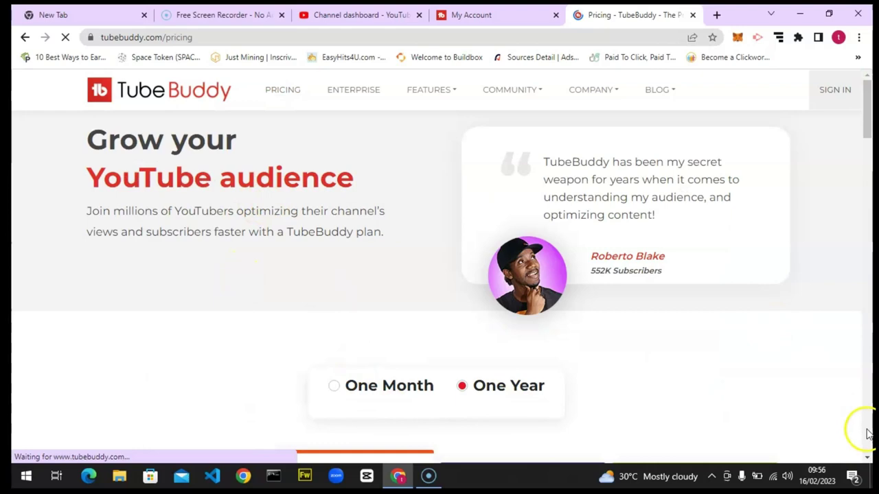
pyautogui.scroll(-1, 867, 457)
pyautogui.scroll(-5, 867, 458)
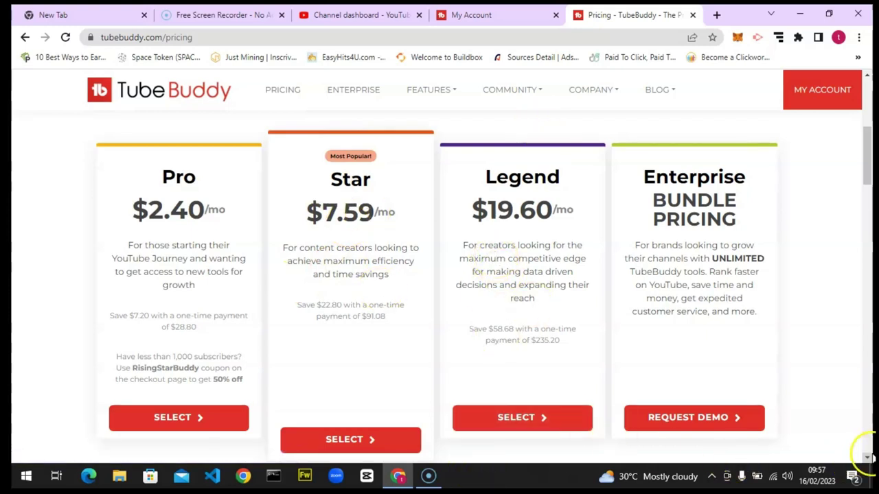
pyautogui.click(868, 458)
pyautogui.scroll(-3, 870, 465)
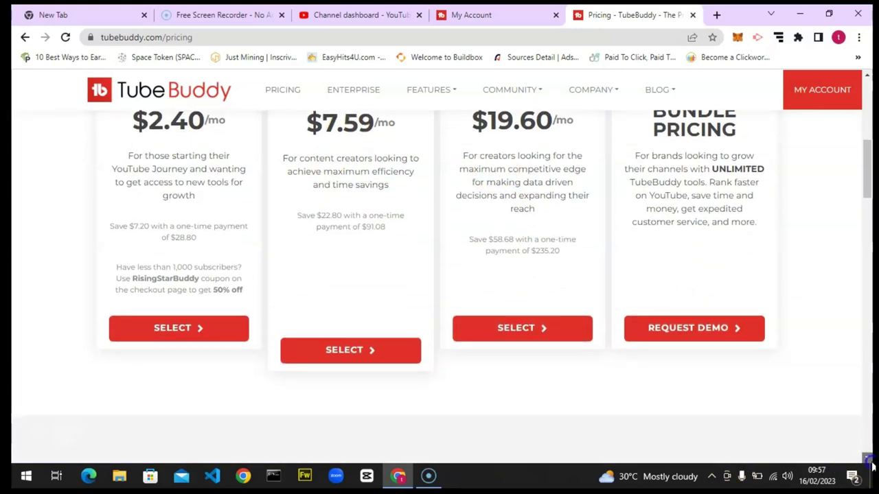
pyautogui.scroll(-3, 871, 465)
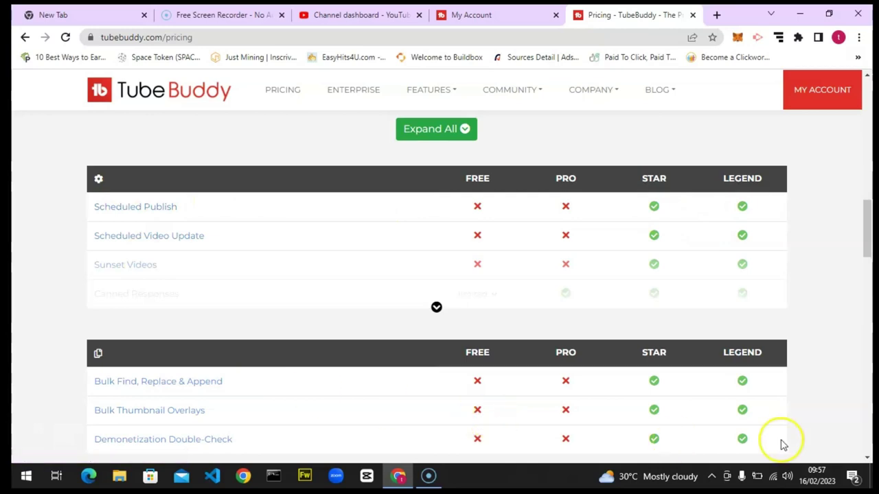
pyautogui.click(868, 461)
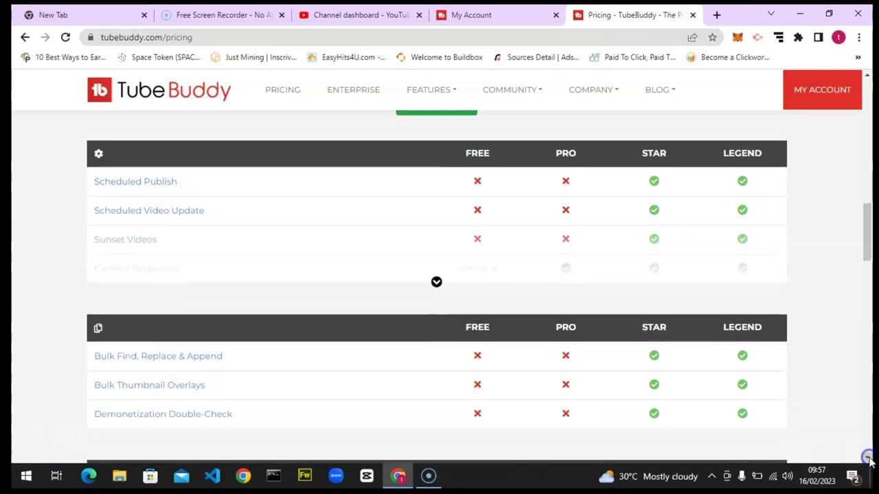
pyautogui.moveTo(869, 461); pyautogui.dragTo(869, 461)
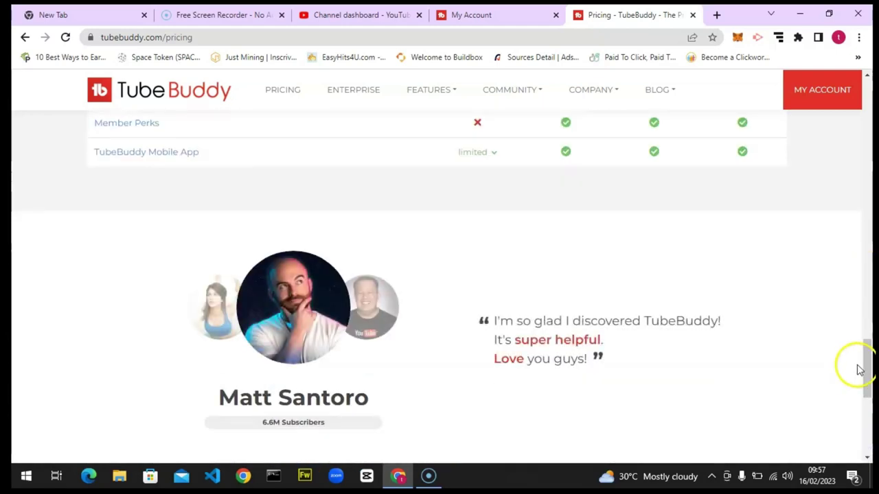
pyautogui.moveTo(866, 364); pyautogui.dragTo(863, 210)
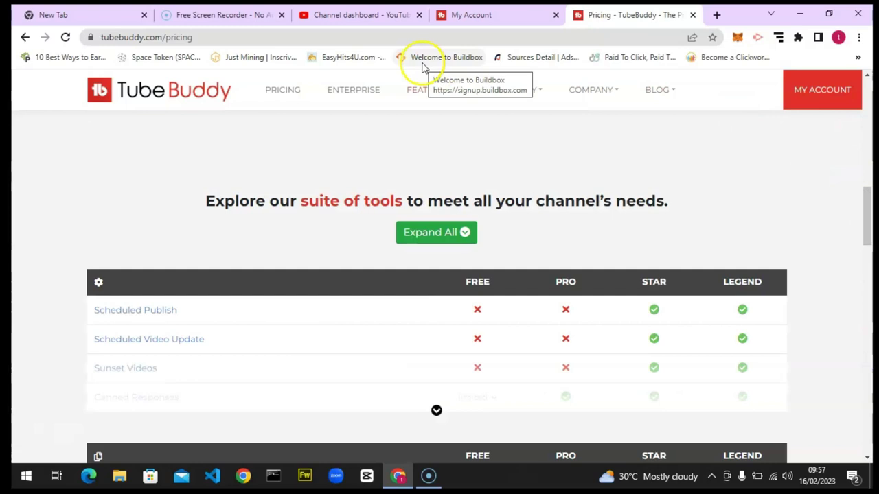
# Return to the TubeBuddy home page and open the free extension's install page in the Chrome Web Store.
pyautogui.click(168, 100)
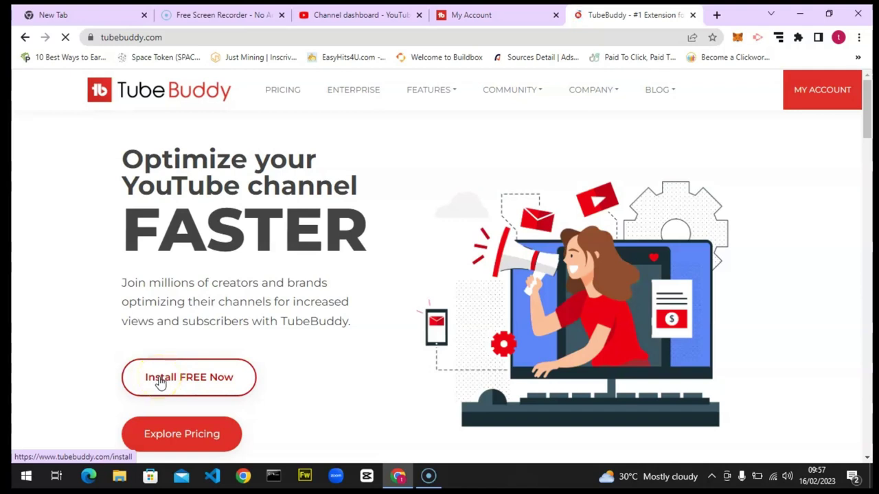
pyautogui.click(160, 382)
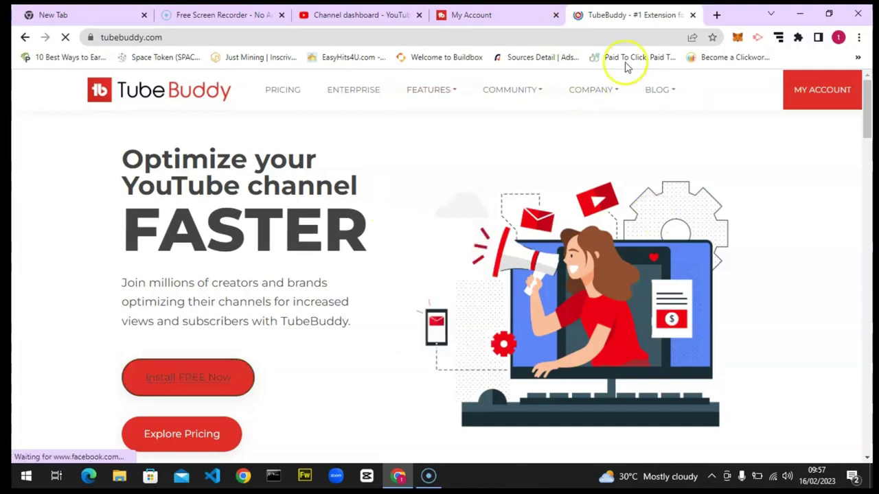
pyautogui.moveTo(552, 83)
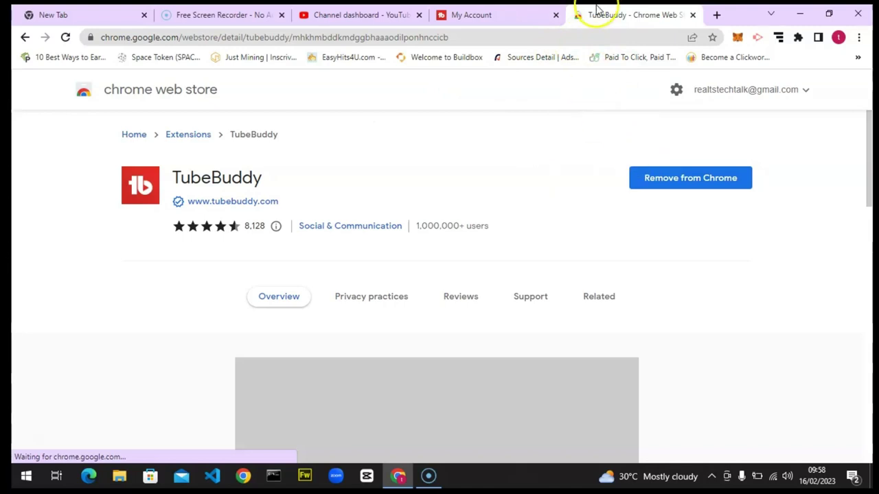
pyautogui.click(482, 14)
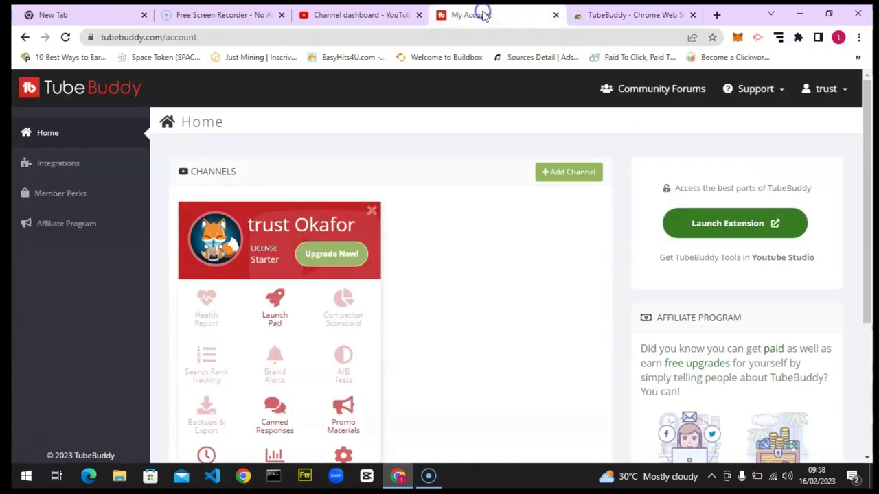
pyautogui.click(598, 10)
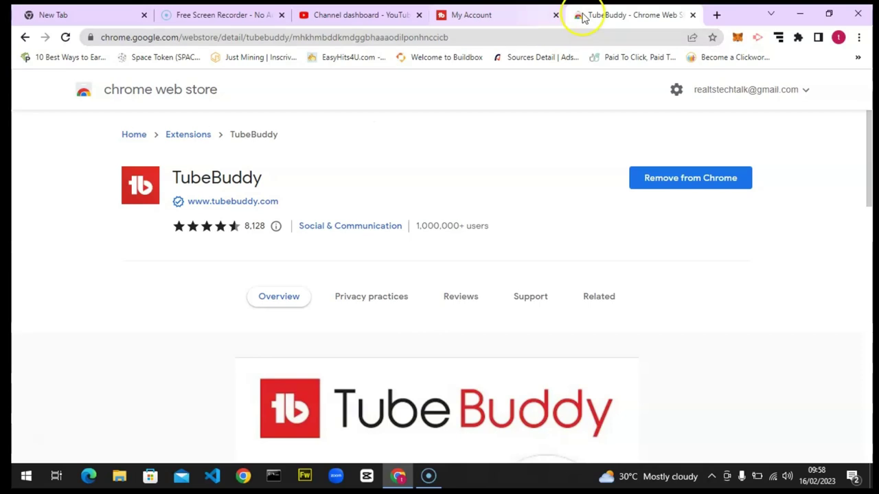
# Load tubebuddy.com in a new browser tab and go to the TubeBuddy account page.
pyautogui.click(717, 15)
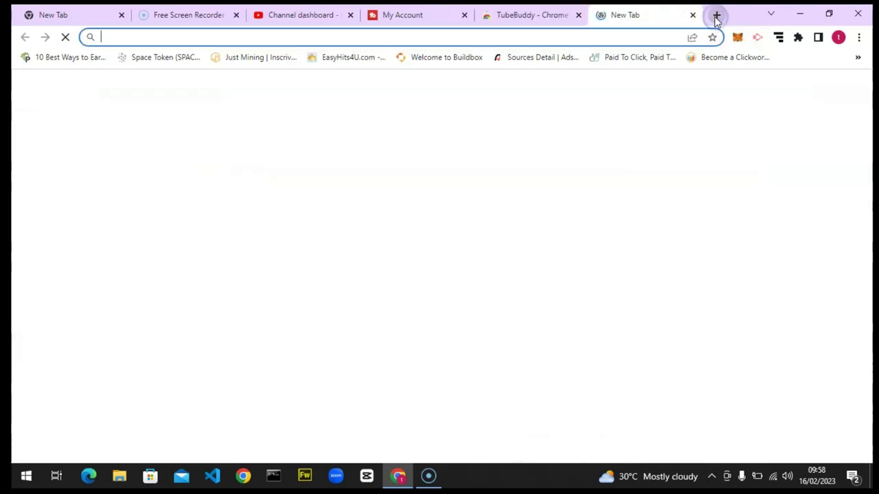
pyautogui.write('tub')
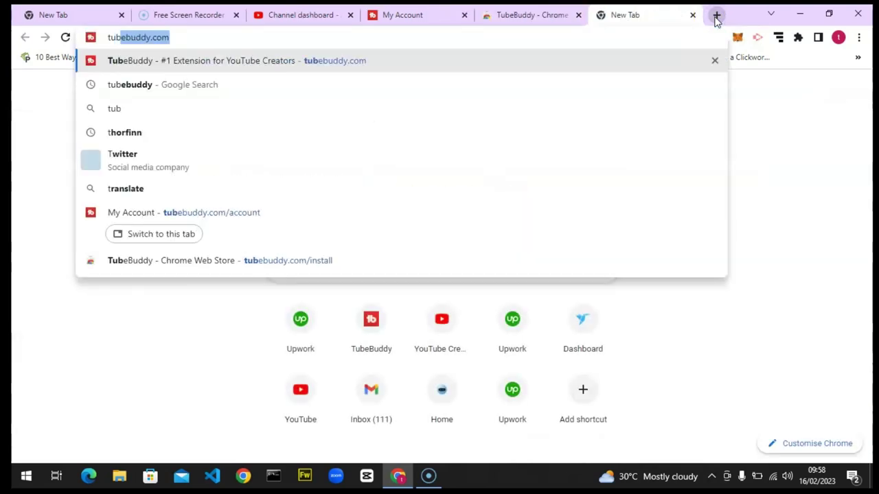
pyautogui.press('Return')
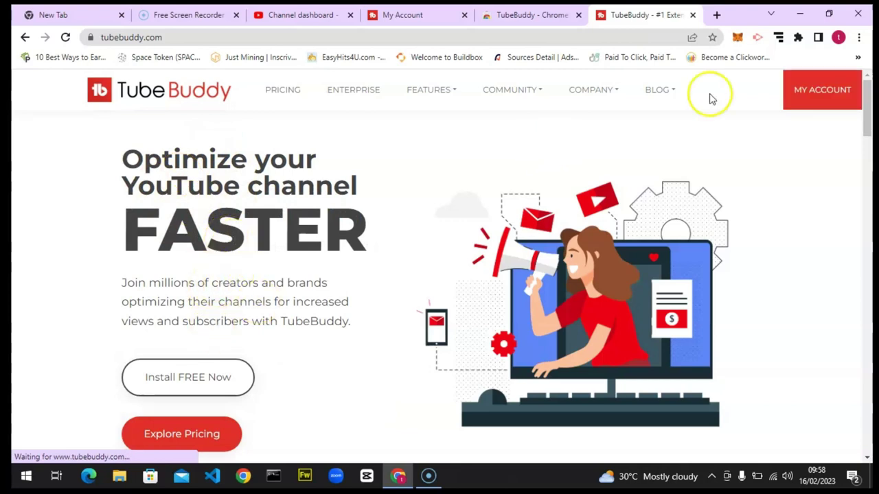
pyautogui.click(805, 100)
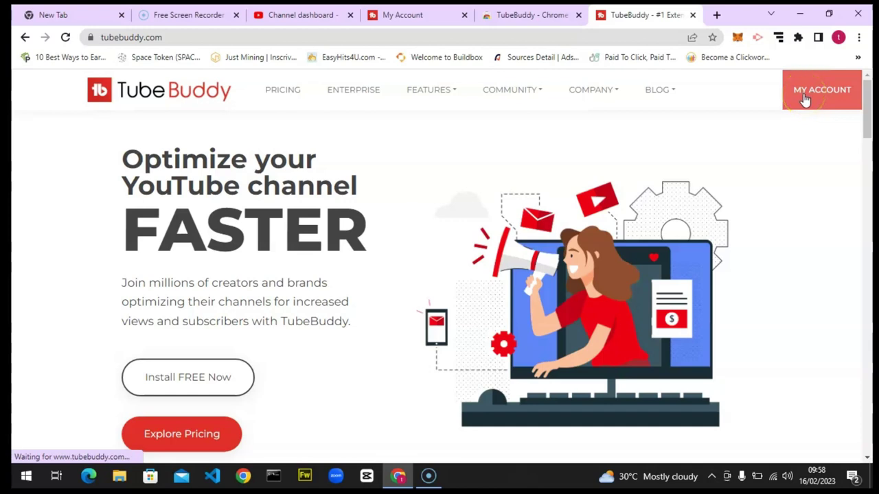
pyautogui.click(820, 88)
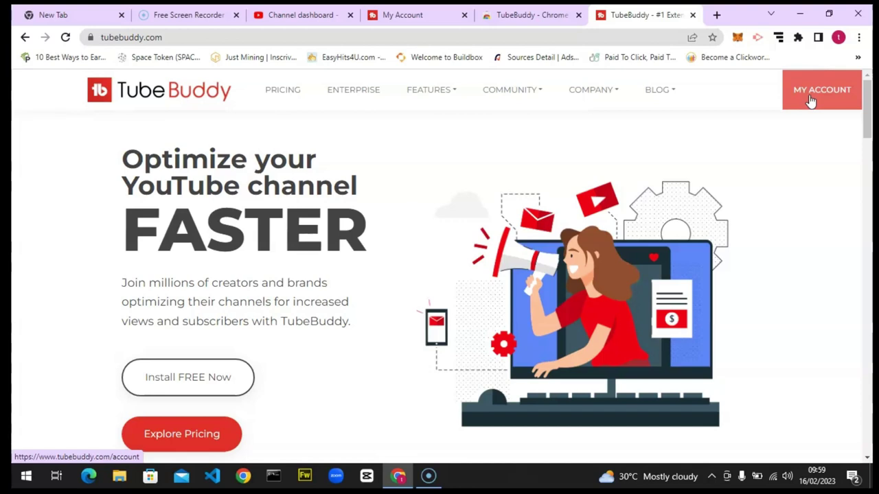
pyautogui.click(811, 101)
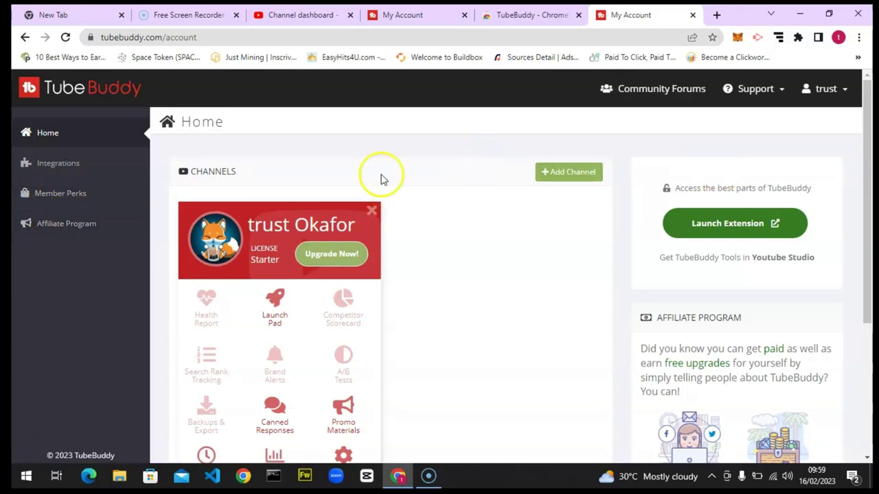
# Look over the channel tools on the account home page, and review the accounts that can be linked under Integrations.
pyautogui.moveTo(869, 110)
pyautogui.mouseDown()
pyautogui.moveTo(870, 161)
pyautogui.moveTo(869, 110)
pyautogui.mouseUp()
pyautogui.click(826, 88)
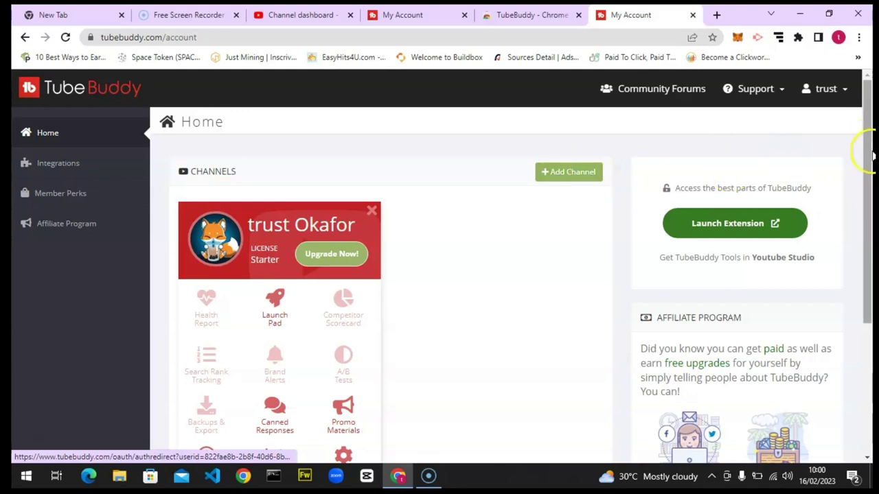
pyautogui.moveTo(868, 154); pyautogui.dragTo(845, 313)
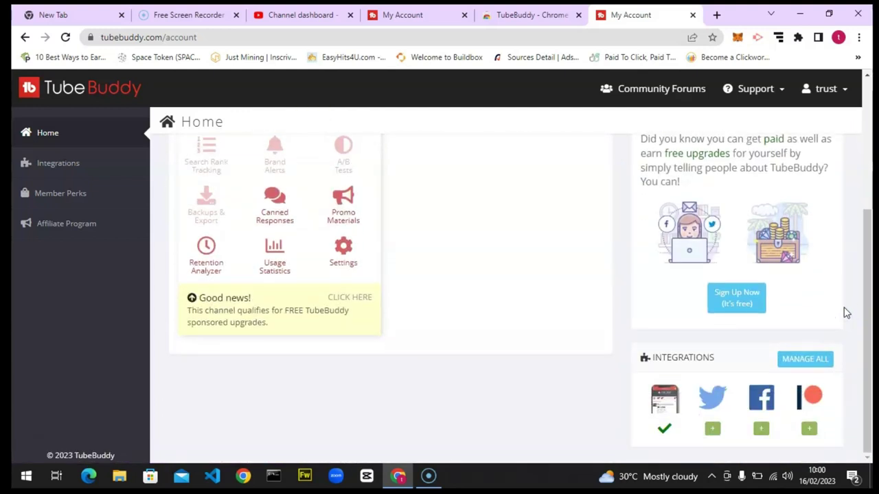
pyautogui.moveTo(869, 284); pyautogui.dragTo(864, 185)
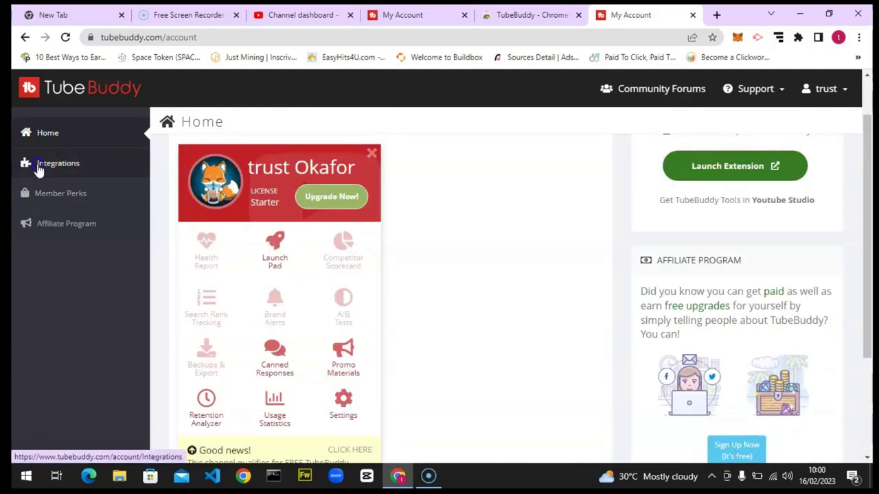
pyautogui.click(39, 170)
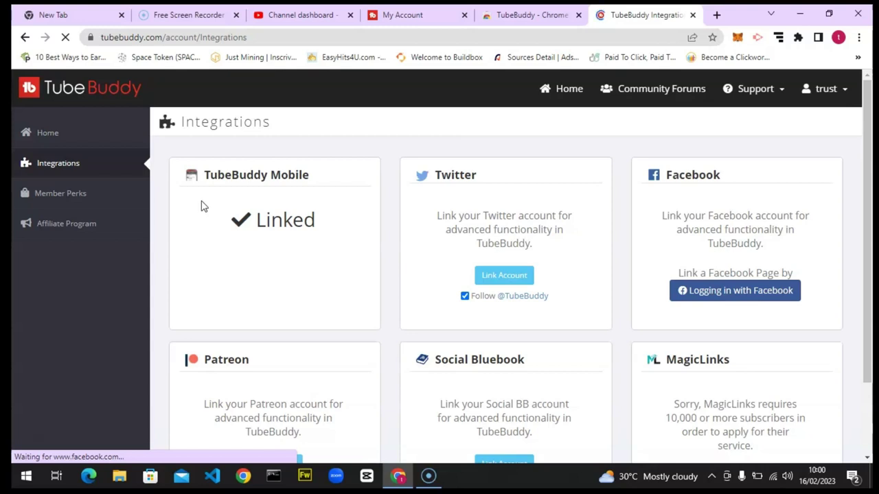
pyautogui.click(700, 287)
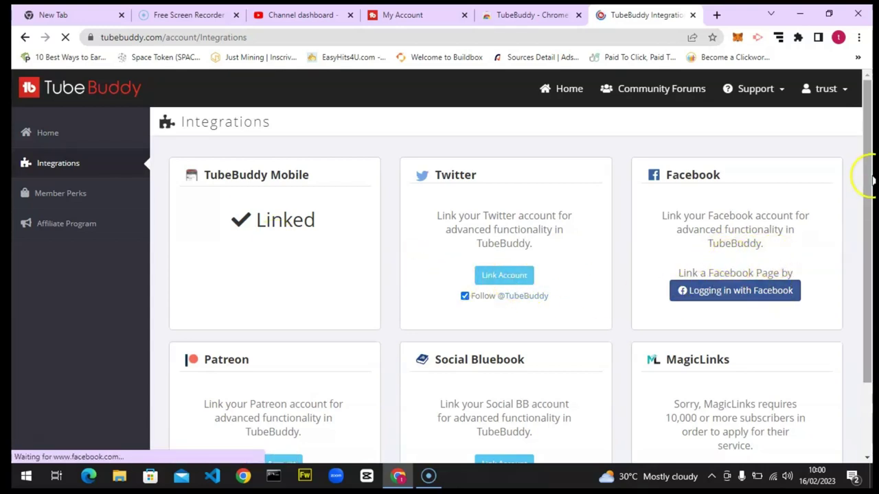
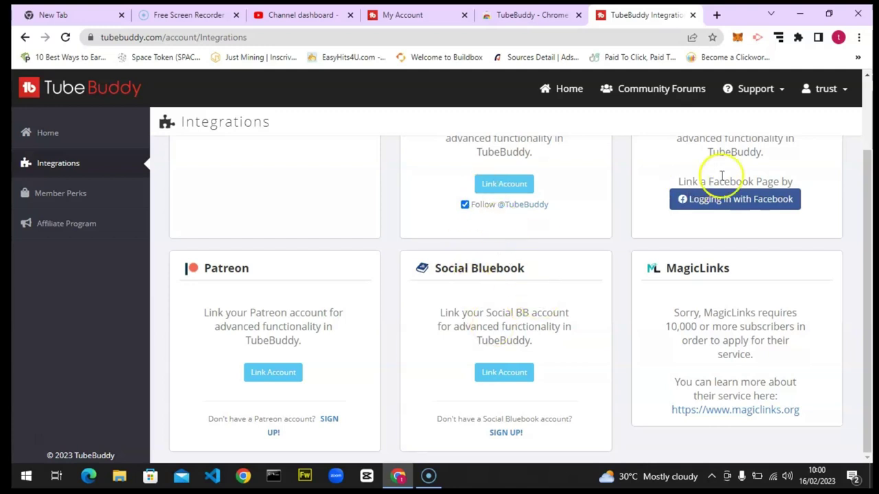
pyautogui.click(869, 127)
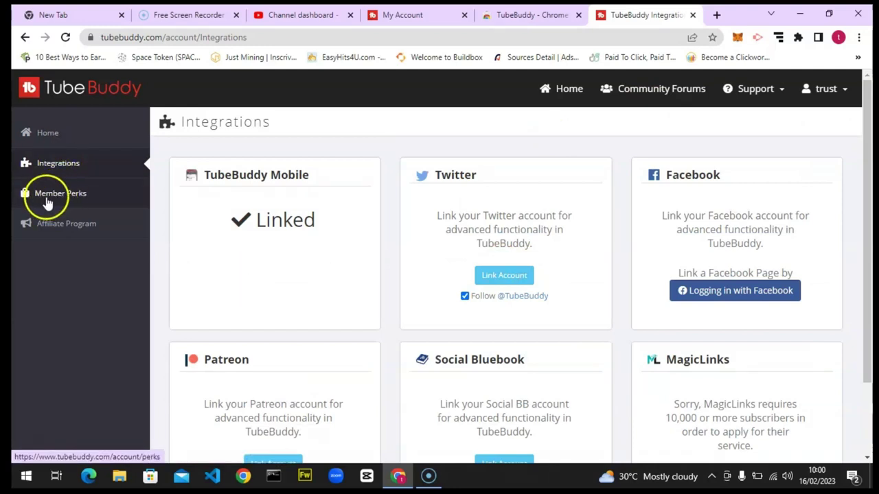
# Open Member Perks and view the Video & Graphics and Services & Training offers.
pyautogui.click(49, 195)
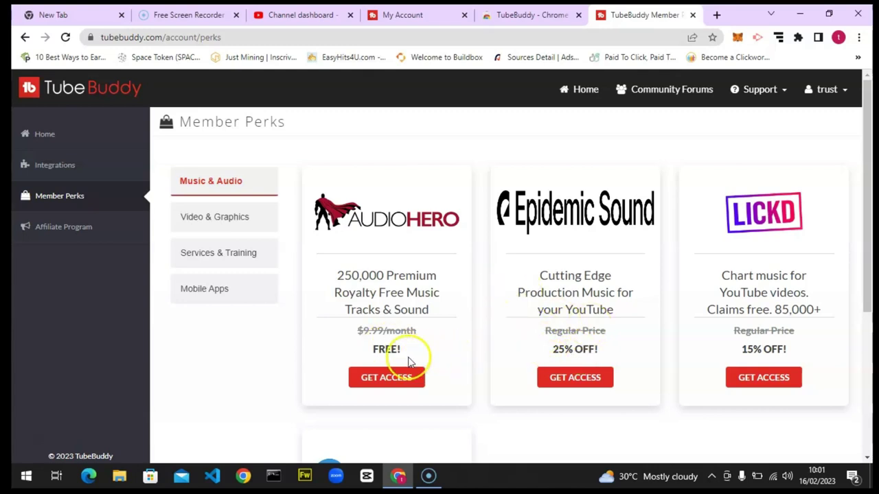
pyautogui.click(268, 228)
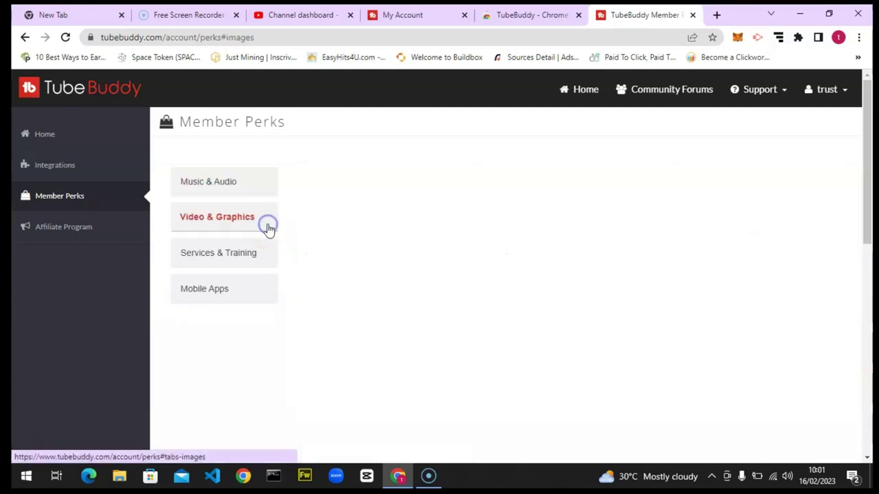
pyautogui.click(220, 252)
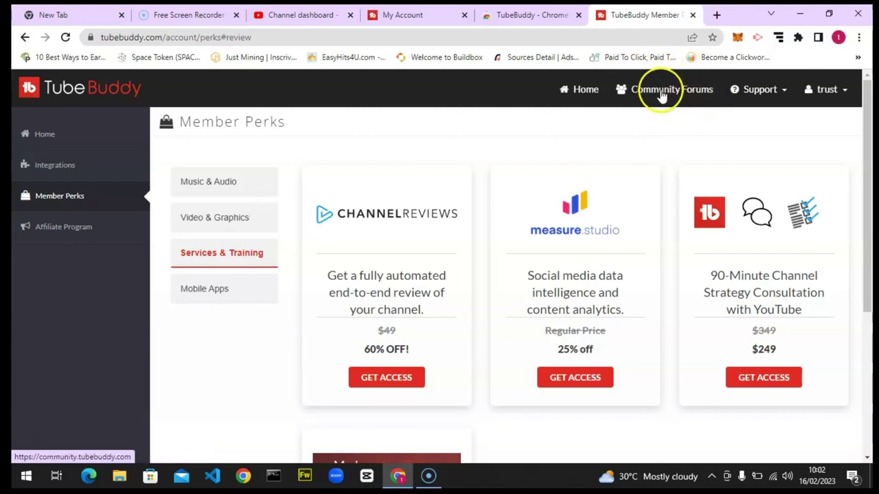
# Return to the account home page, launch the TubeBuddy extension in YouTube Studio, and switch back to the account page.
pyautogui.click(42, 140)
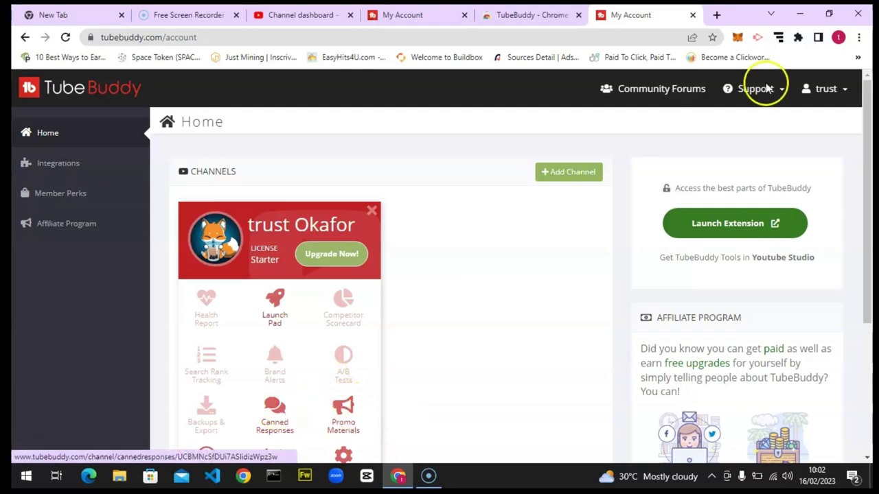
pyautogui.scroll(-2, 869, 226)
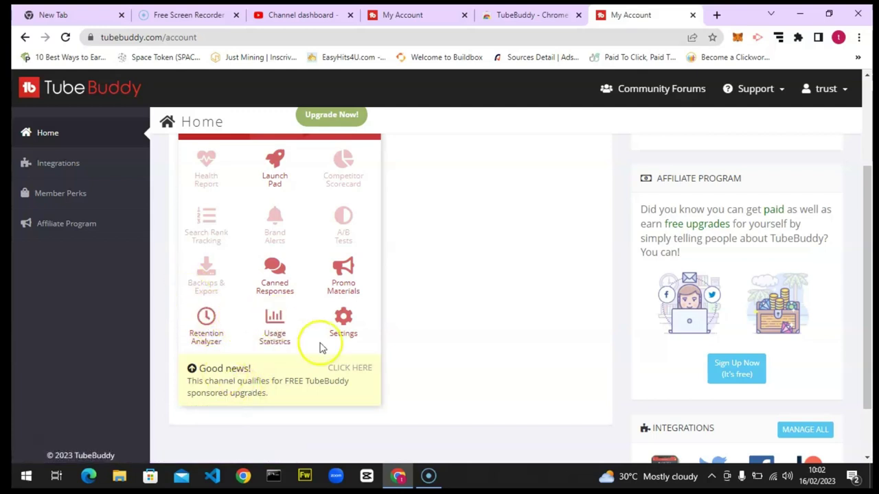
pyautogui.click(871, 145)
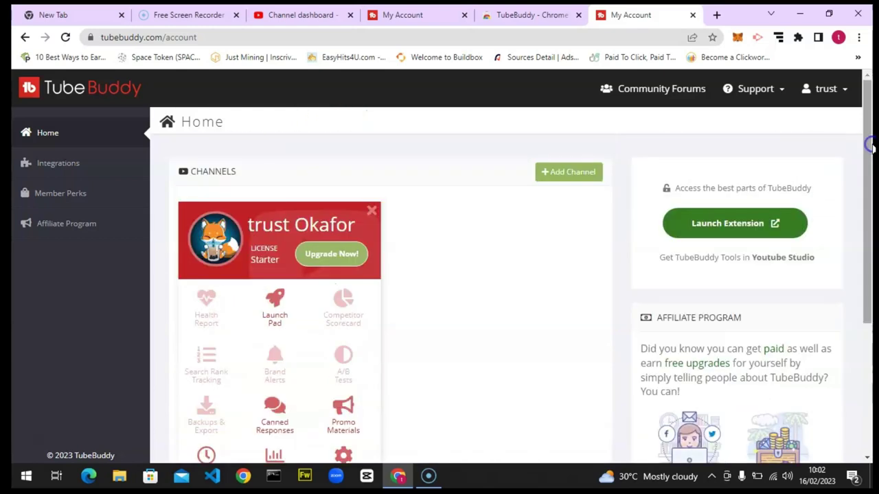
pyautogui.click(710, 230)
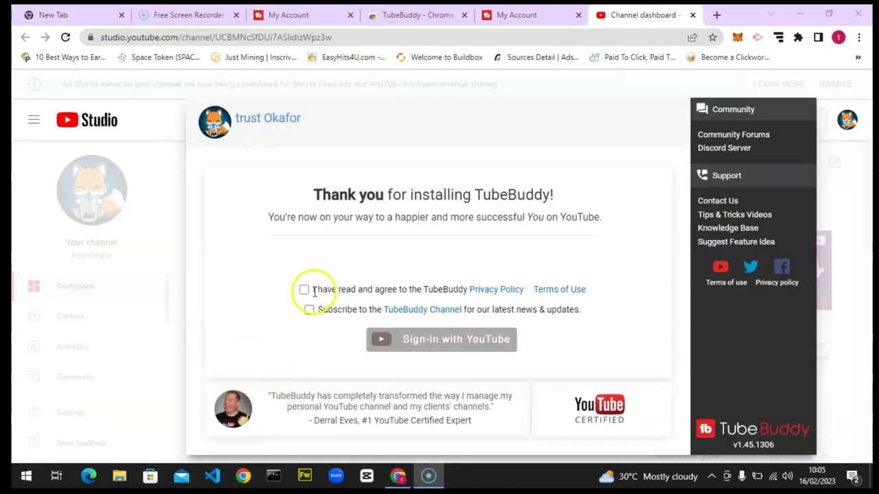
pyautogui.click(495, 10)
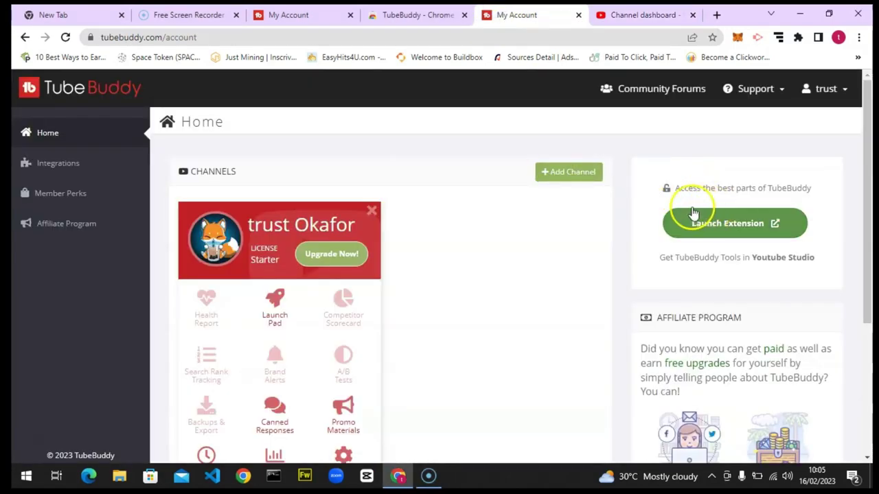
# On the extension's YouTube Studio welcome screen, agree to the Privacy Policy and Terms of Use, sign in with YouTube, and allow TubeBuddy access.
pyautogui.click(628, 8)
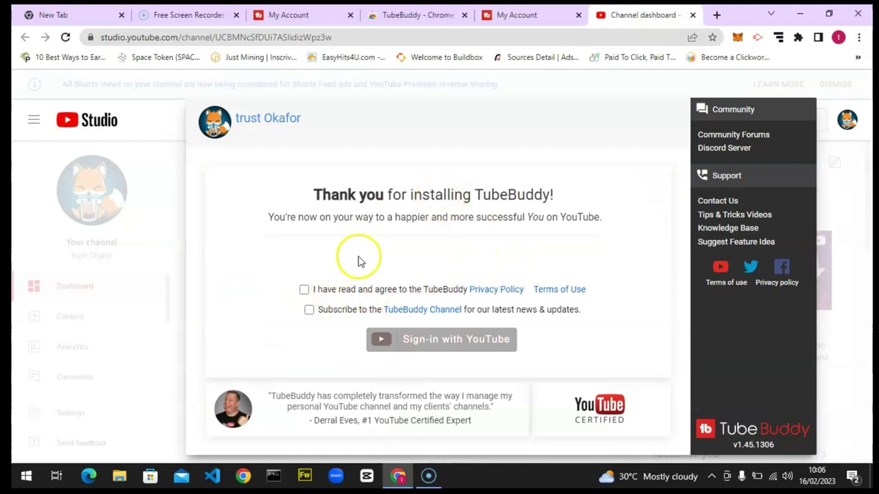
pyautogui.click(304, 290)
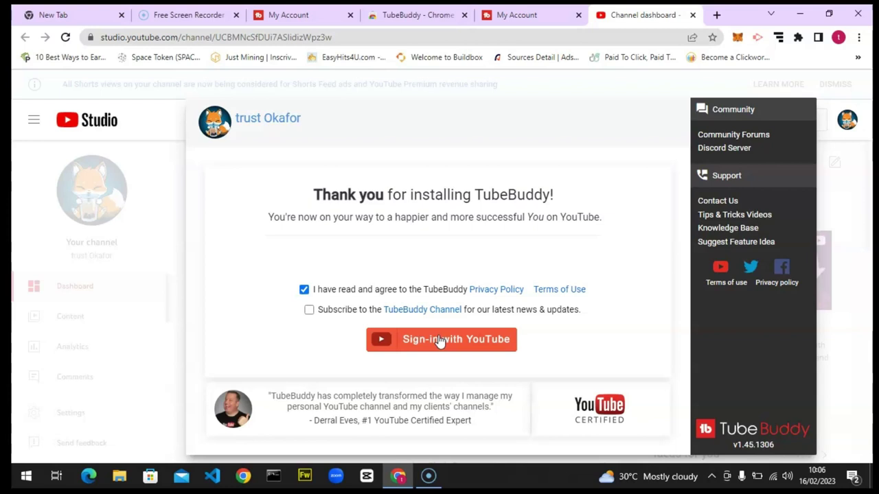
pyautogui.click(440, 341)
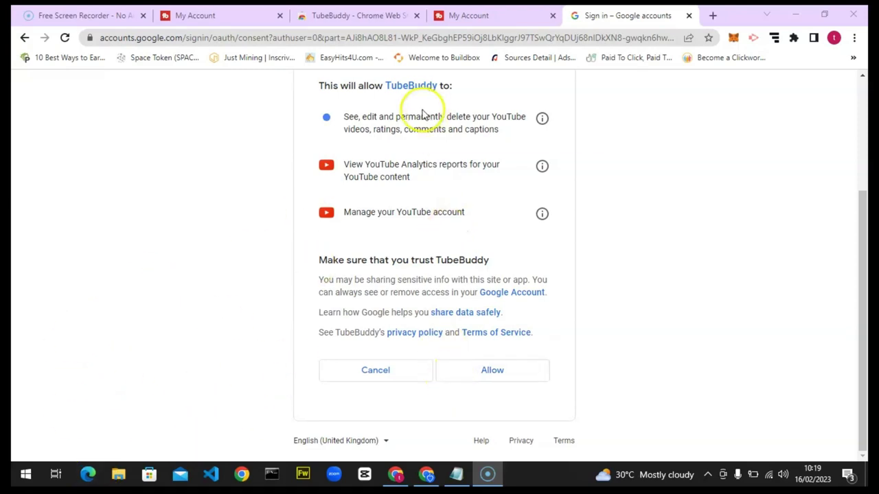
pyautogui.click(492, 370)
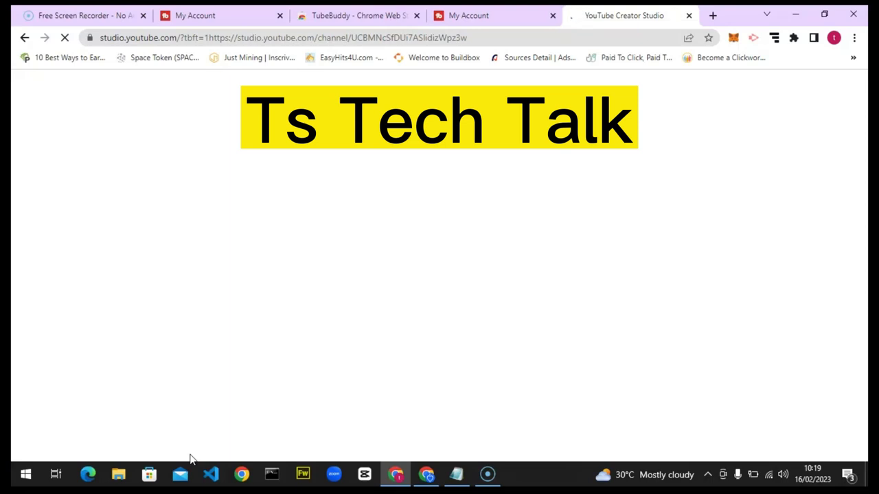
pyautogui.click(205, 488)
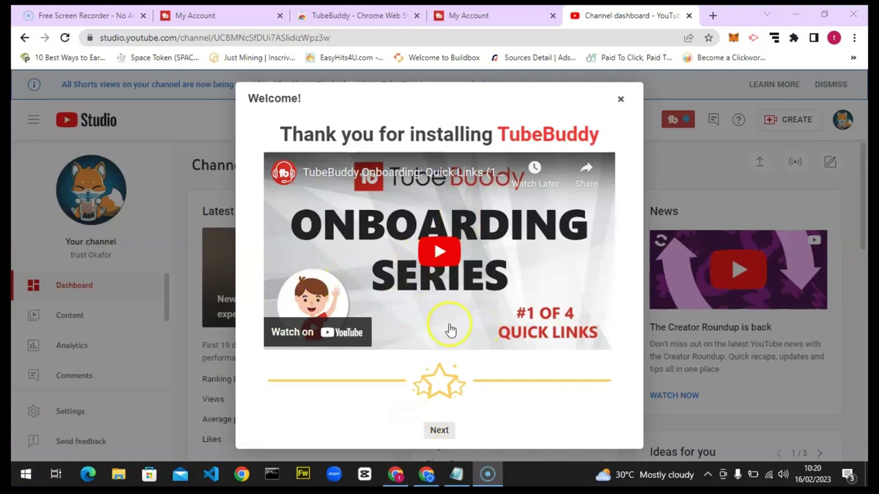
# Step through the TubeBuddy welcome tour to the main TubeBuddy menu and look over its popular tools and features.
pyautogui.click(440, 430)
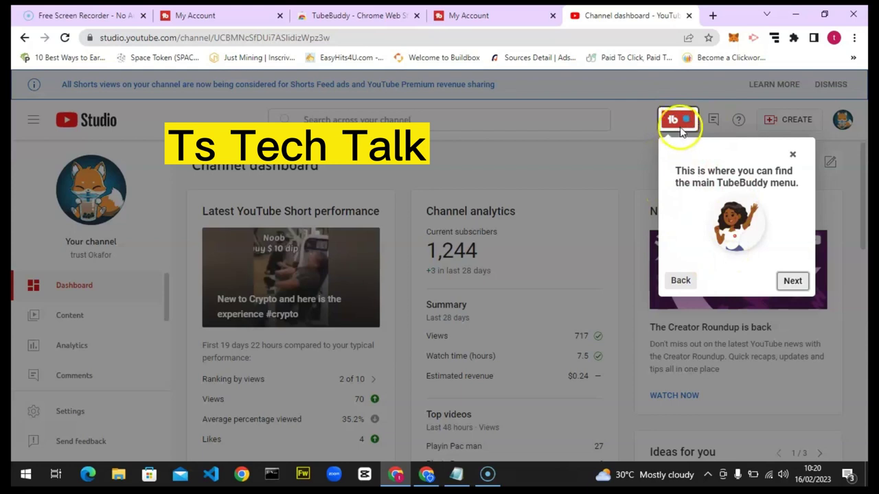
pyautogui.click(796, 283)
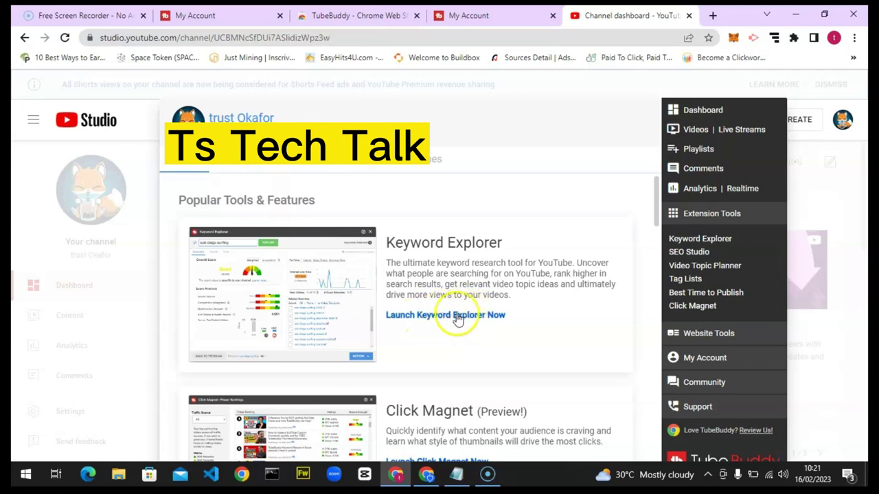
pyautogui.moveTo(658, 211)
pyautogui.mouseDown()
pyautogui.moveTo(665, 461)
pyautogui.moveTo(657, 177)
pyautogui.mouseUp()
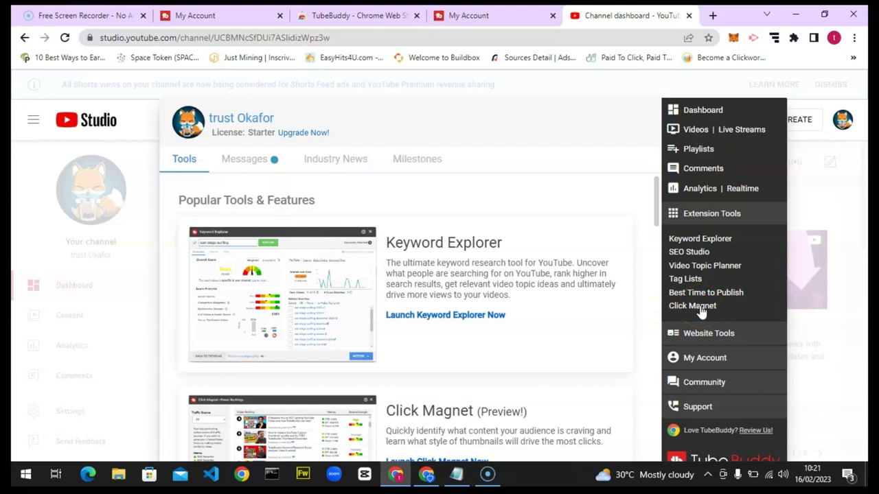
# Review the Messages, Industry News and Milestones sections of the TubeBuddy menu, return to Tools, and close the menu.
pyautogui.click(249, 160)
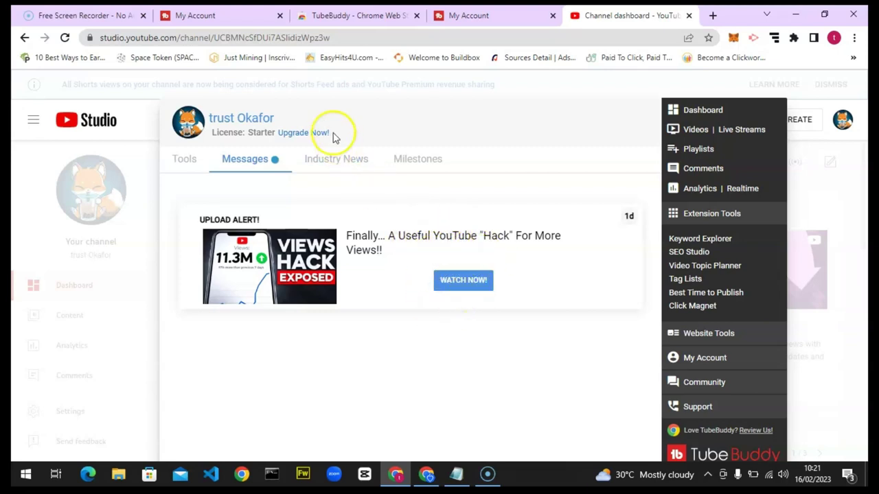
pyautogui.click(348, 166)
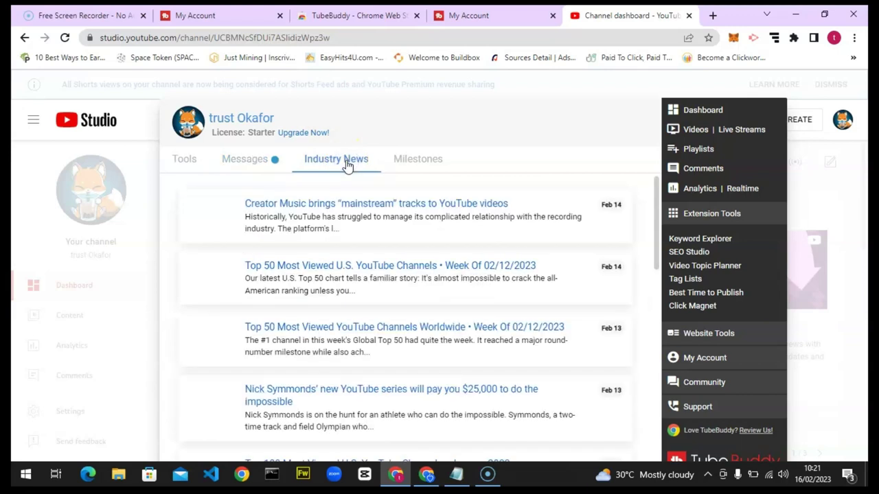
pyautogui.click(410, 166)
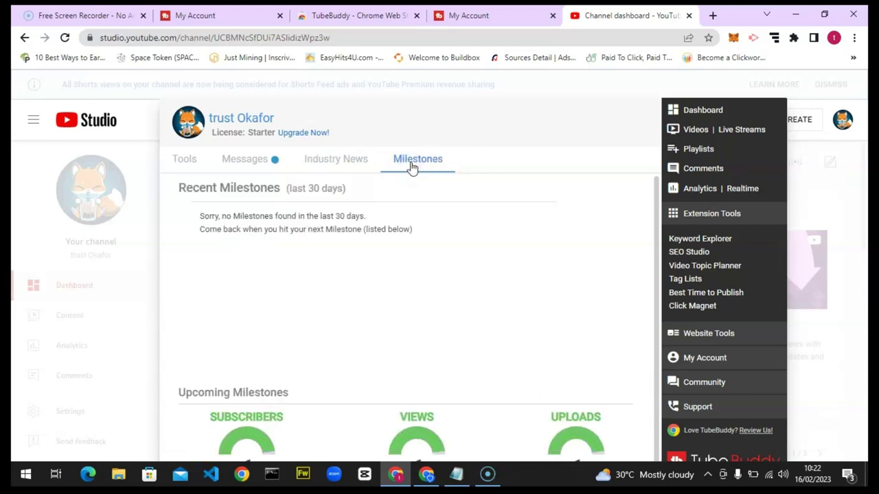
pyautogui.click(376, 263)
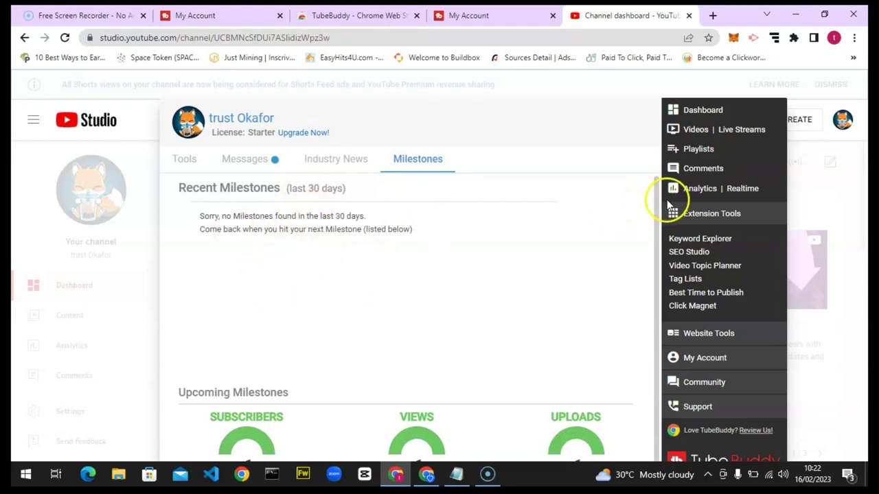
pyautogui.moveTo(659, 222); pyautogui.dragTo(657, 274)
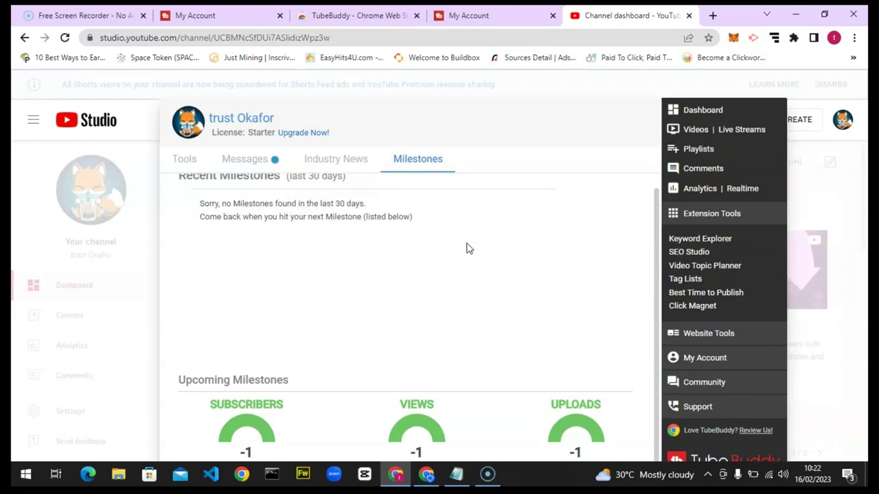
pyautogui.click(185, 164)
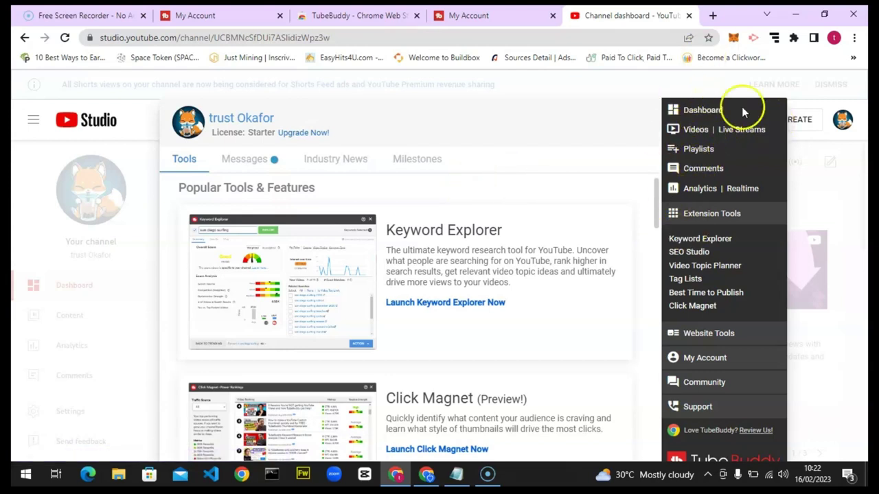
pyautogui.click(820, 198)
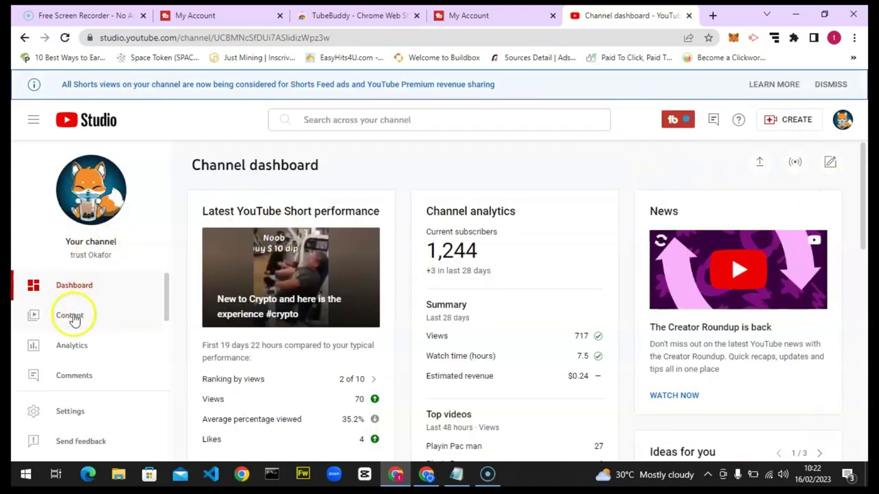
# Load youtube.com in a new browser tab and open the Fox News video "Tucker Carlson: This is very bad news".
pyautogui.click(712, 17)
pyautogui.write('youtube.com')
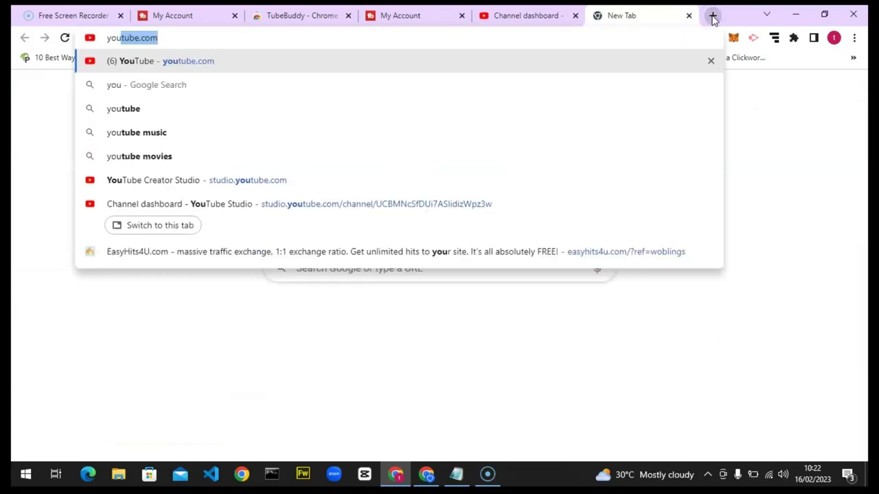
pyautogui.press('Return')
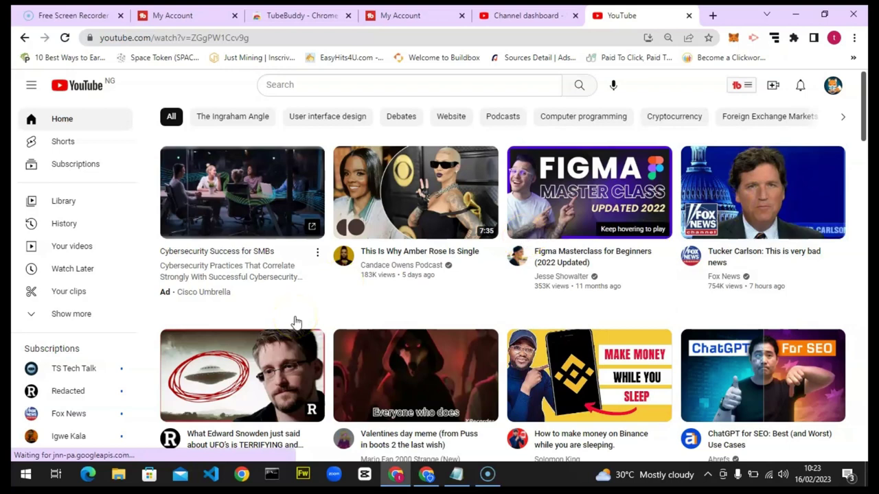
pyautogui.click(402, 331)
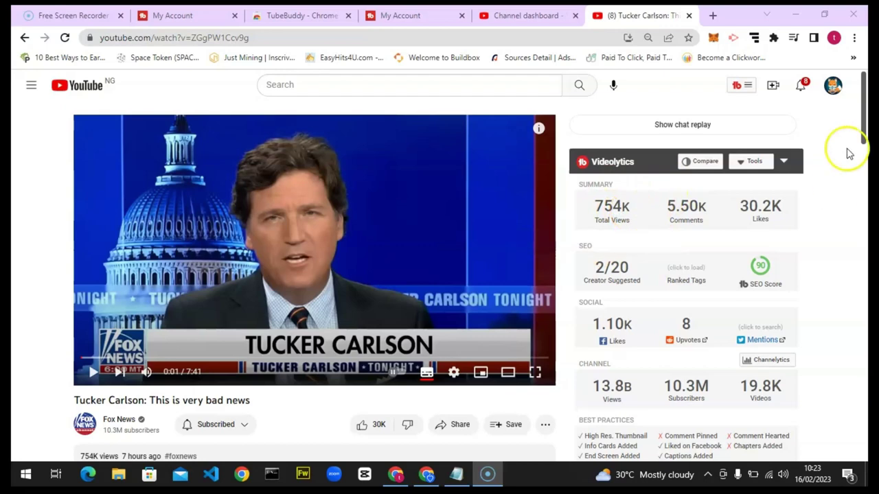
# Examine the video's Videolytics data, including its summary, tags, best practices and the Creator Suggested explanation under SEO.
pyautogui.moveTo(867, 110)
pyautogui.mouseDown()
pyautogui.moveTo(869, 138)
pyautogui.moveTo(867, 127)
pyautogui.mouseUp()
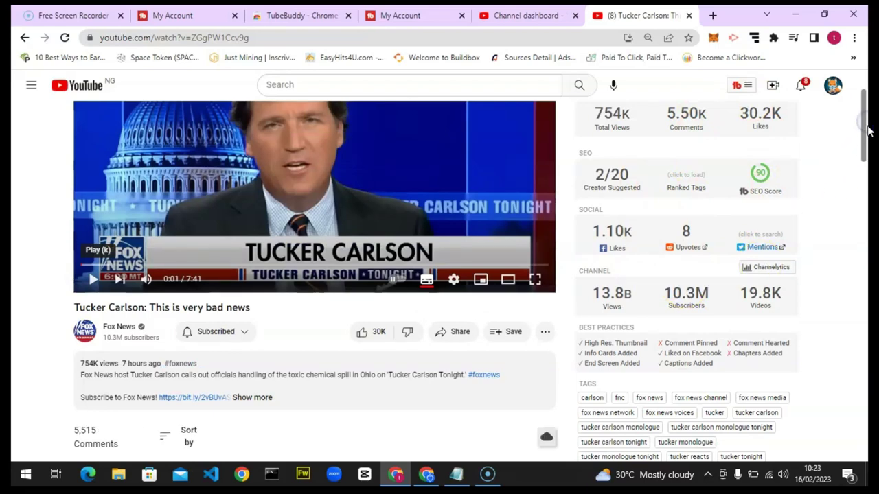
pyautogui.scroll(1, 868, 121)
pyautogui.scroll(2, 866, 116)
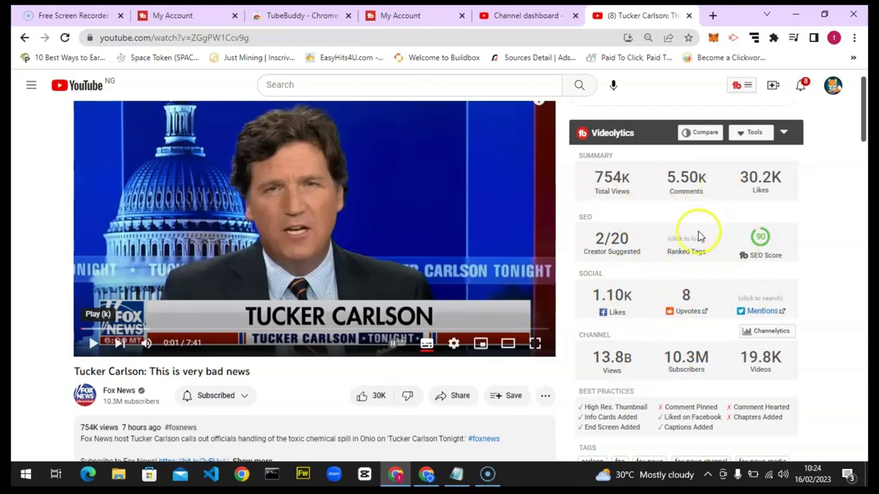
pyautogui.moveTo(603, 233)
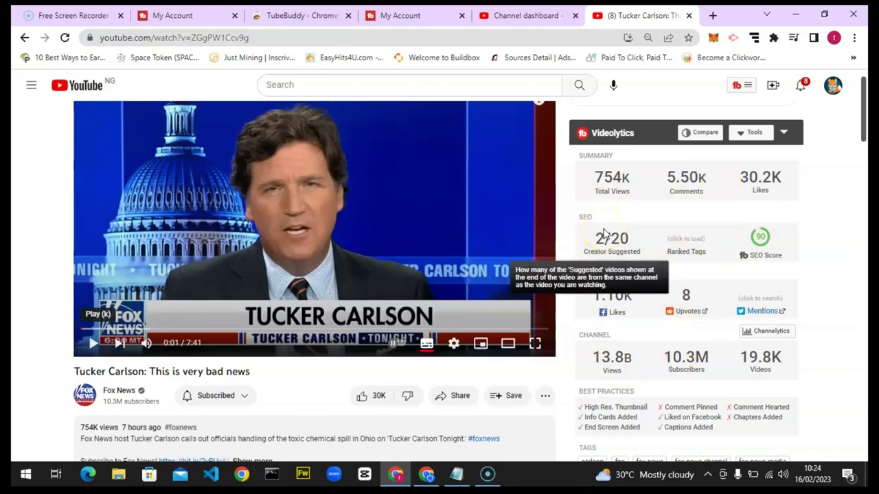